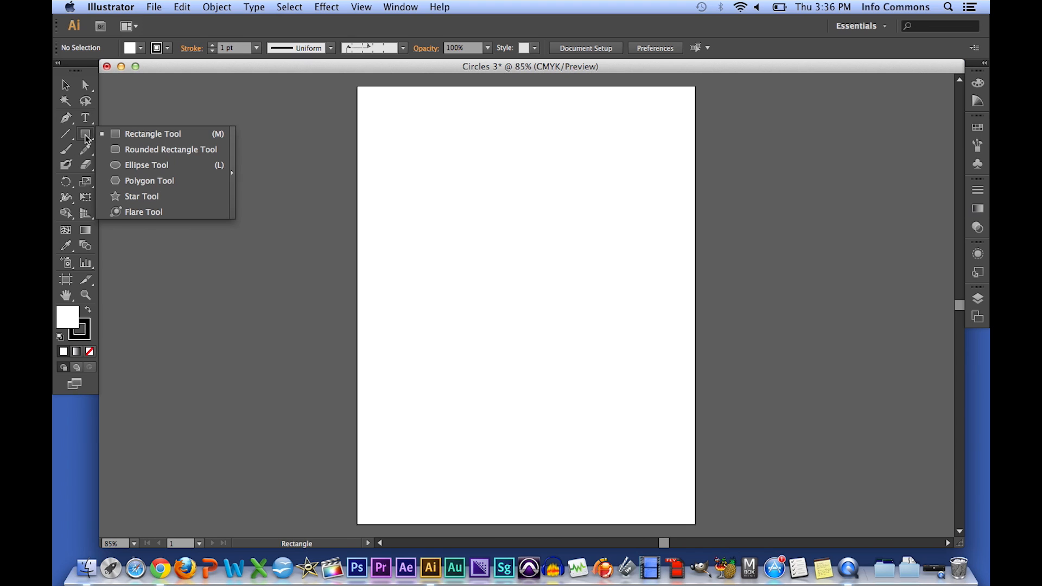
- Draw two circles side by side near the top of the artboard with the Ellipse tool
click(150, 165)
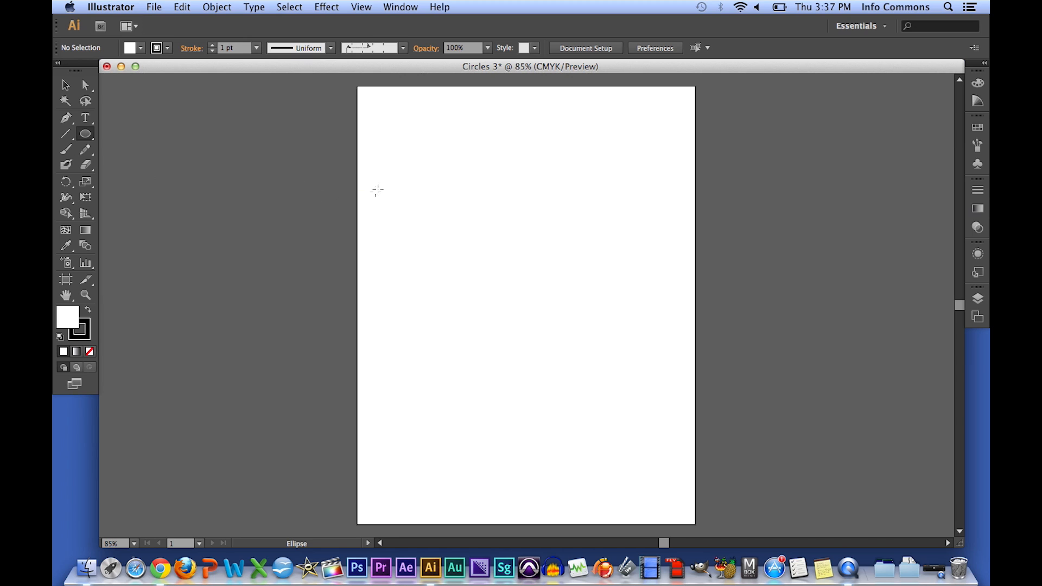
drag(387, 160, 474, 261)
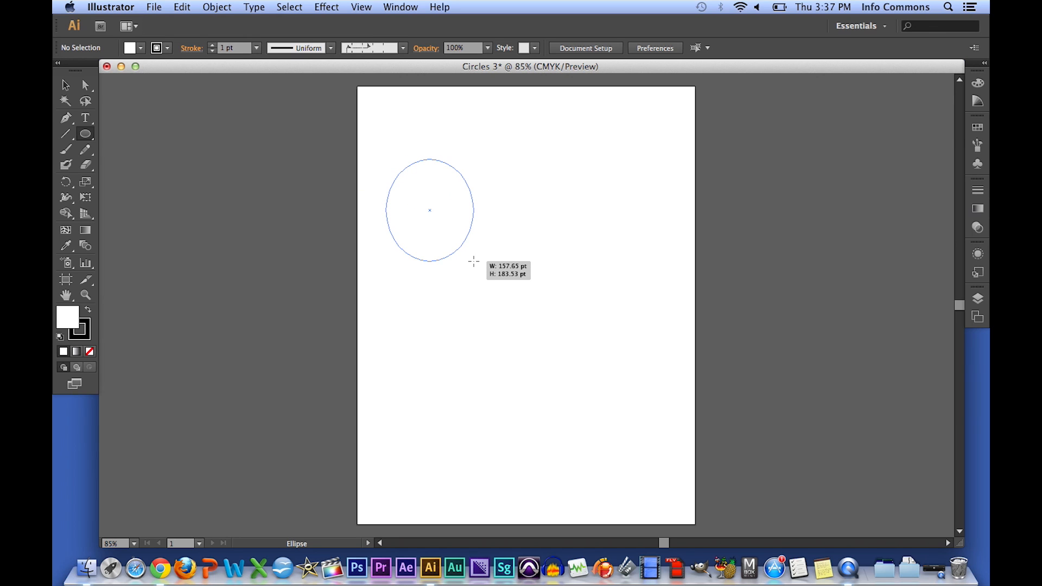
drag(474, 261, 509, 280)
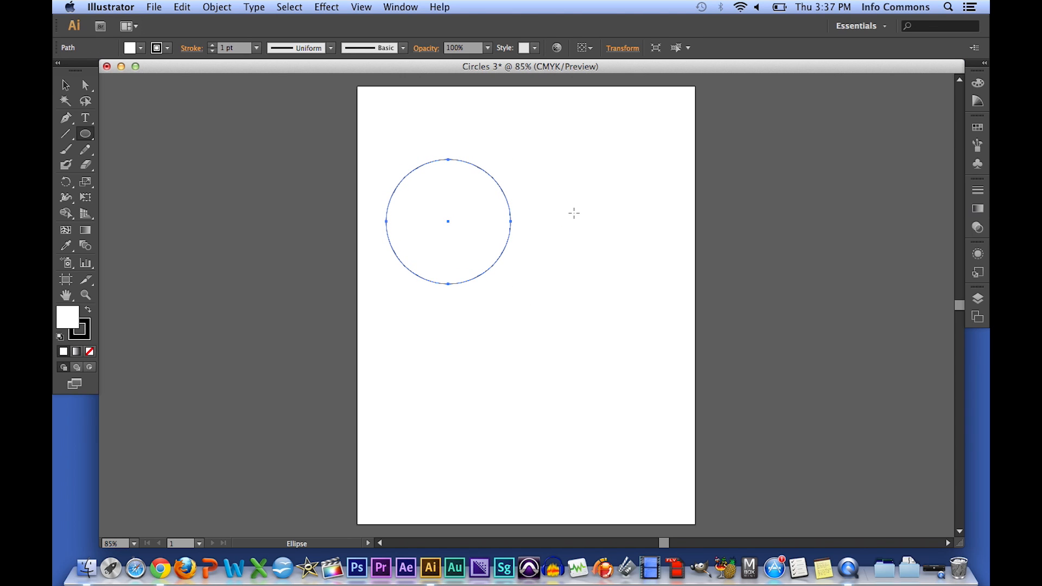
drag(570, 208, 640, 282)
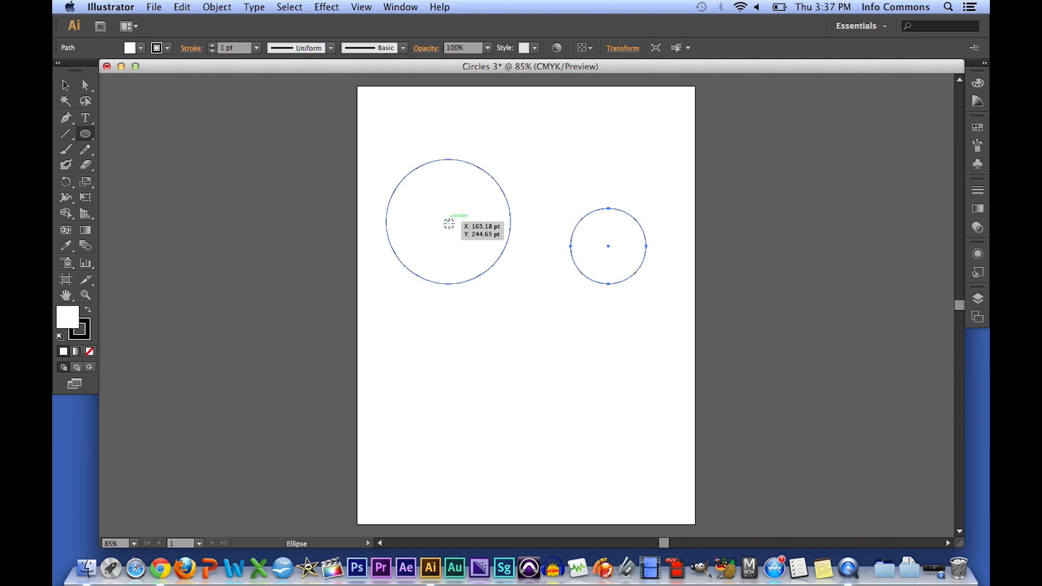
- Redraw both circles larger from their centres, the right one about 214 pt across
drag(448, 221, 520, 304)
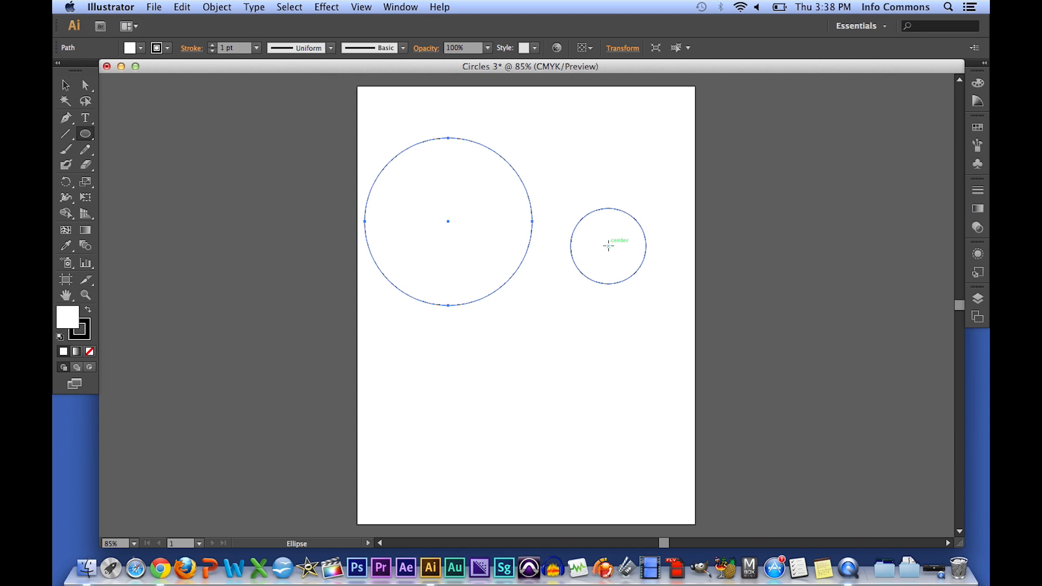
drag(609, 246, 584, 307)
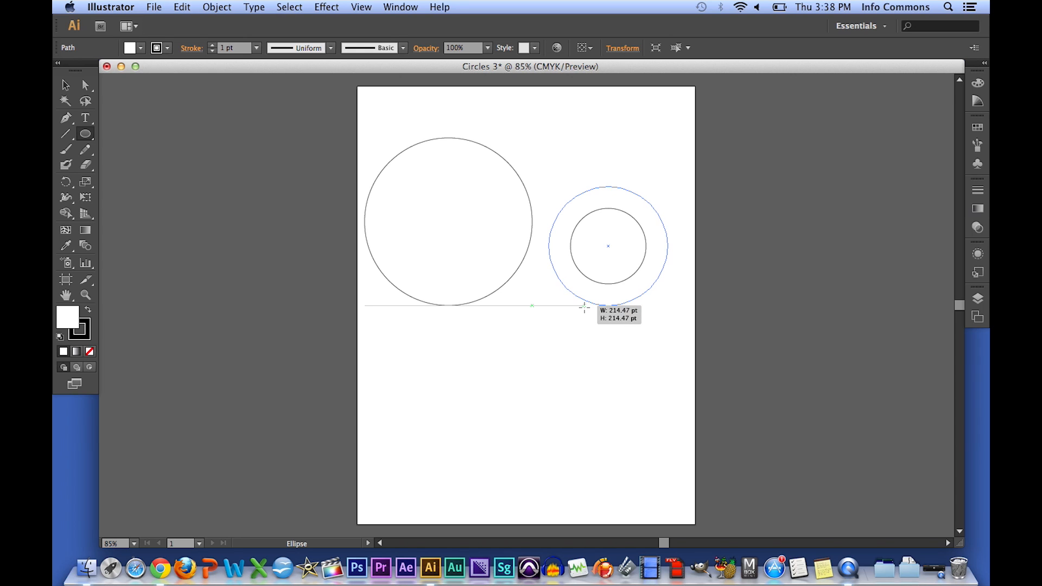
drag(583, 307, 592, 307)
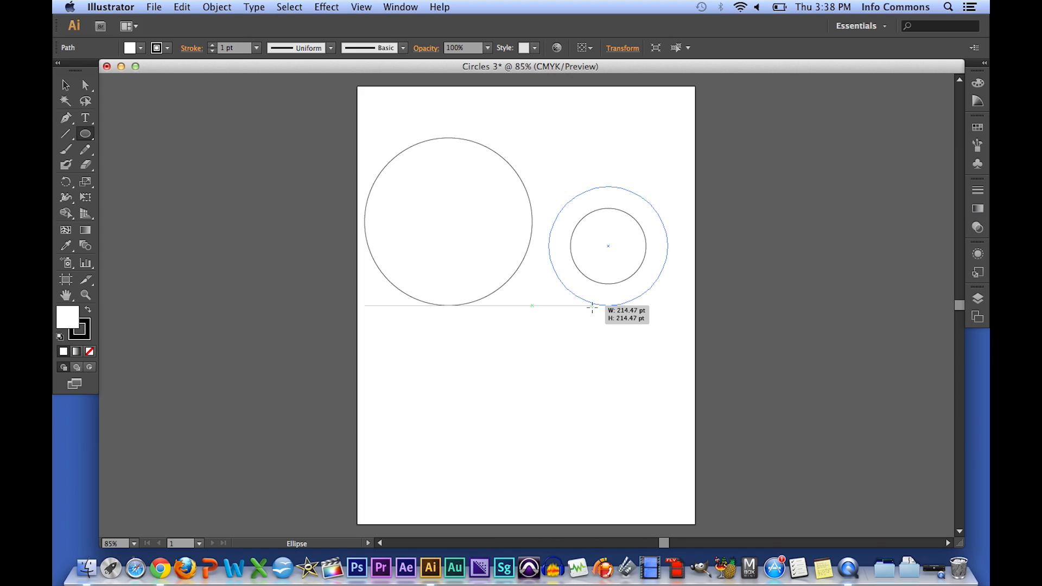
drag(592, 307, 592, 306)
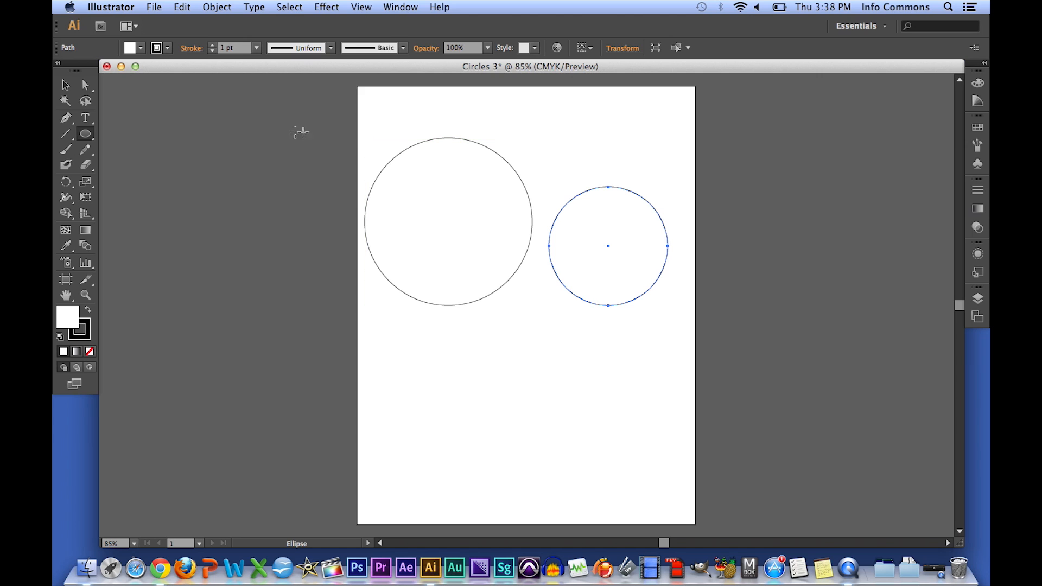
- Select both circles and fill them with orange (C=0 M=50 Y=100 K=0)
click(65, 85)
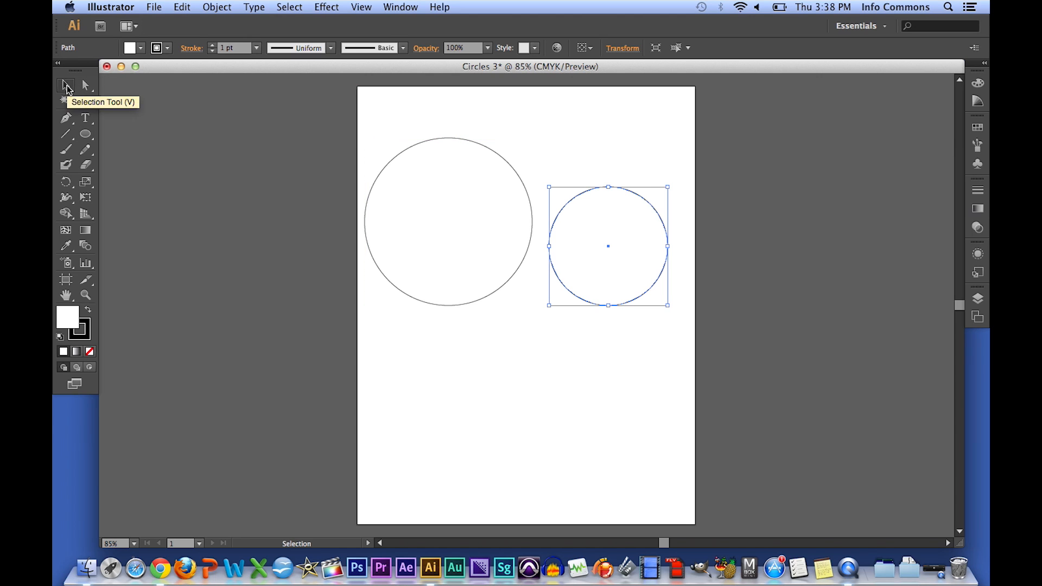
click(454, 165)
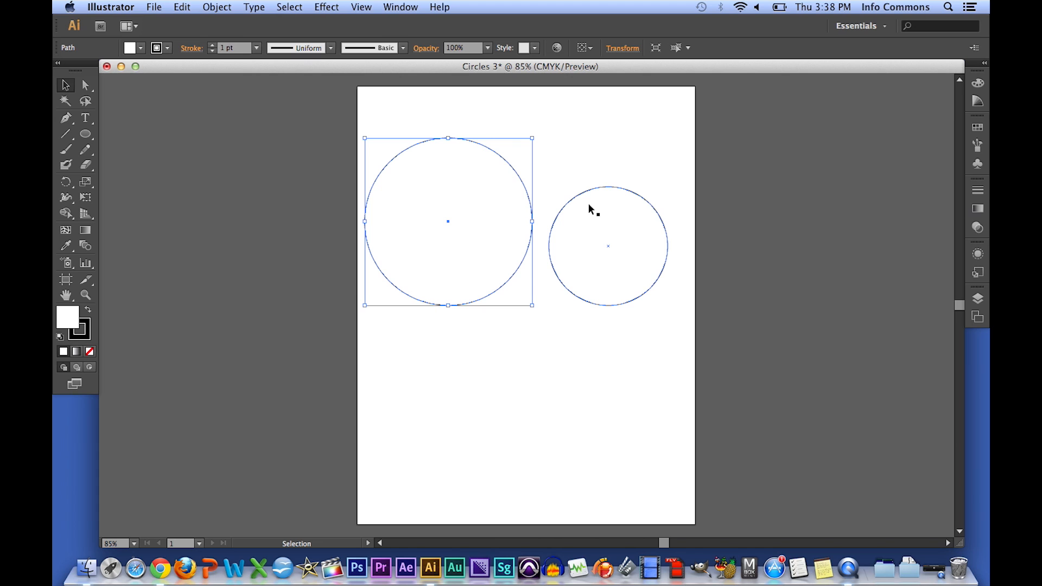
shift+click(628, 202)
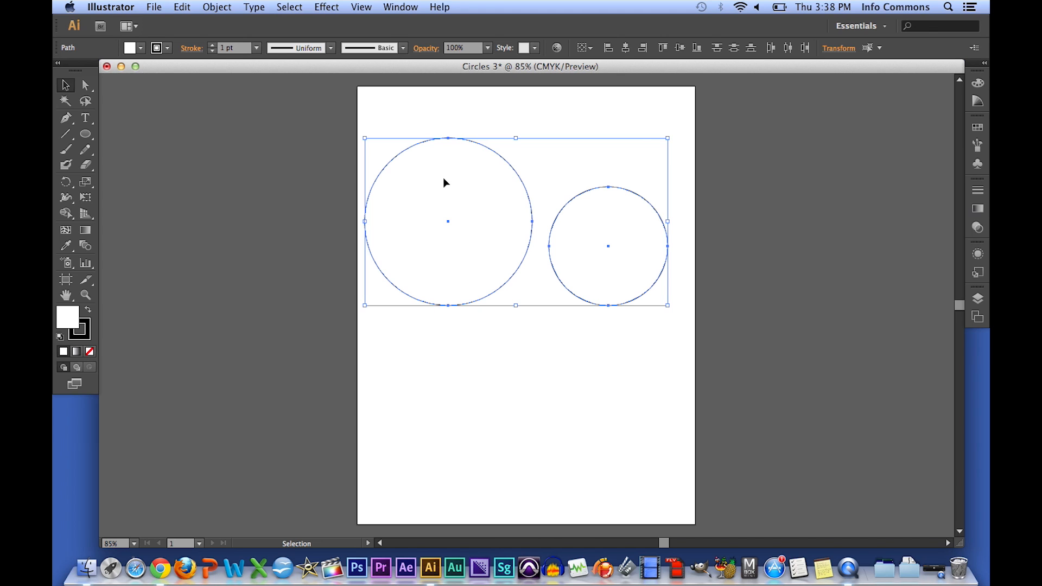
click(142, 49)
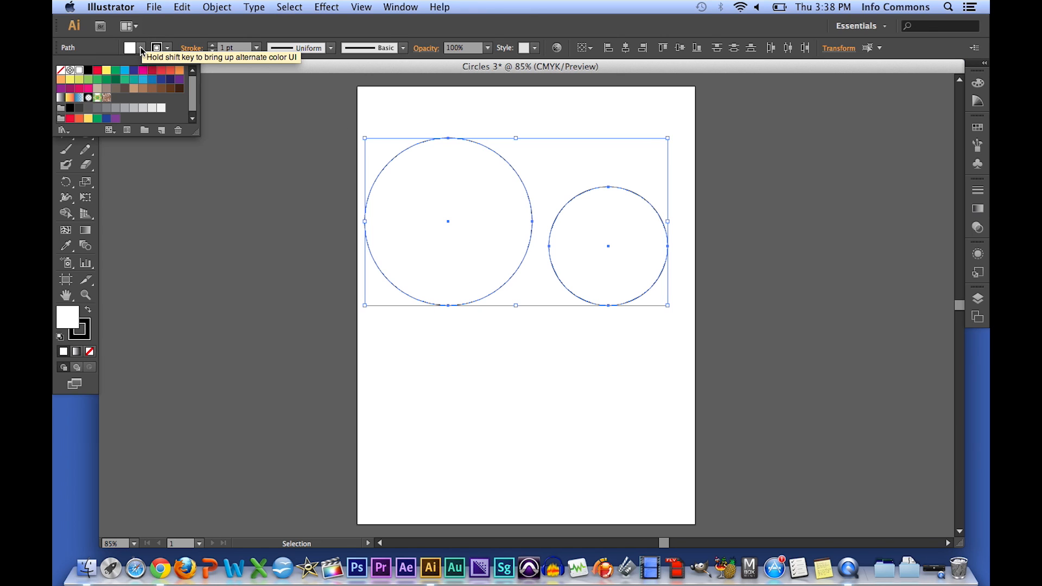
click(179, 72)
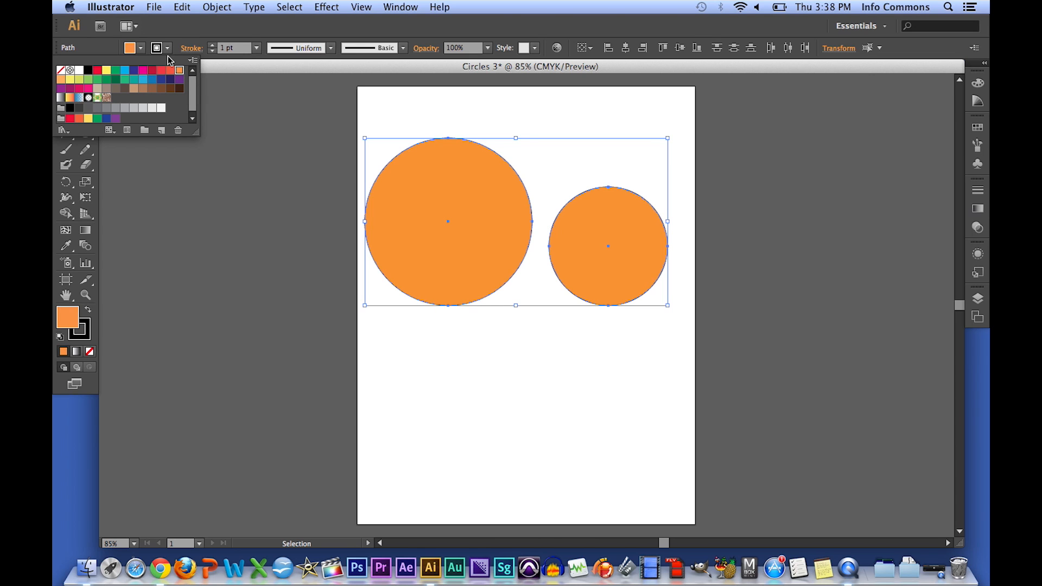
- Set the stroke of both circles to None and deselect them
click(168, 49)
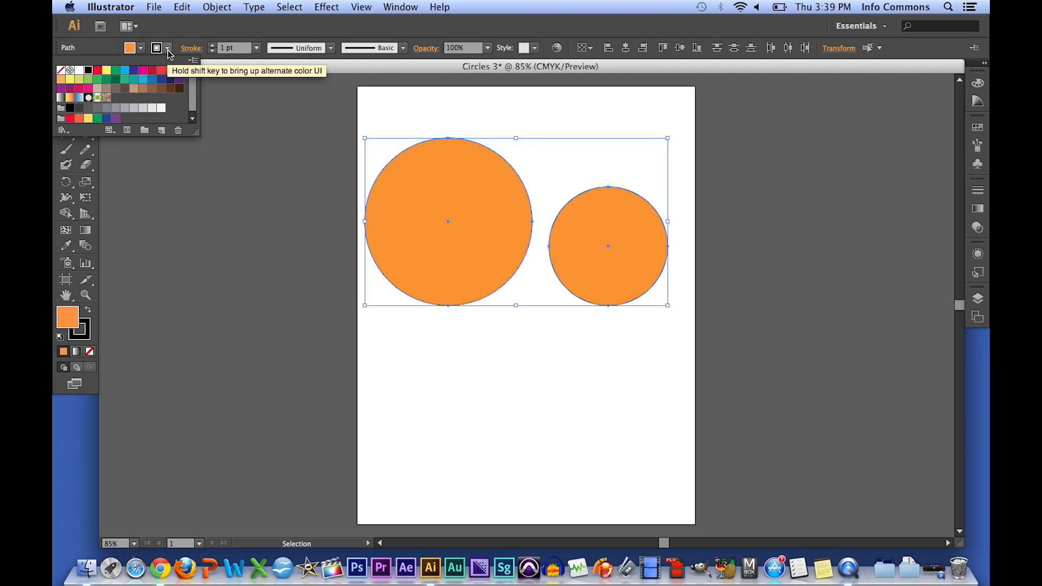
click(60, 71)
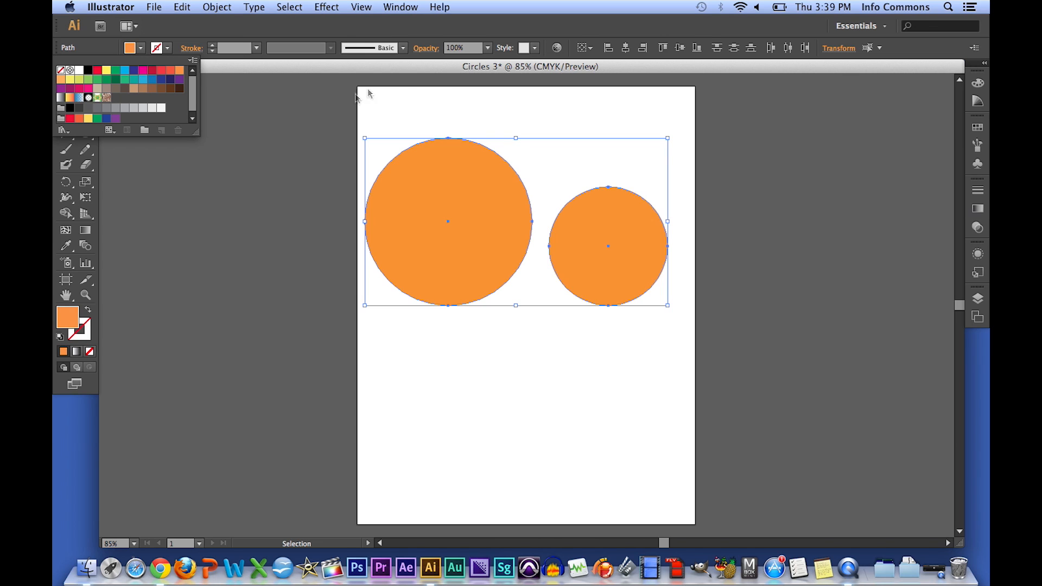
click(313, 31)
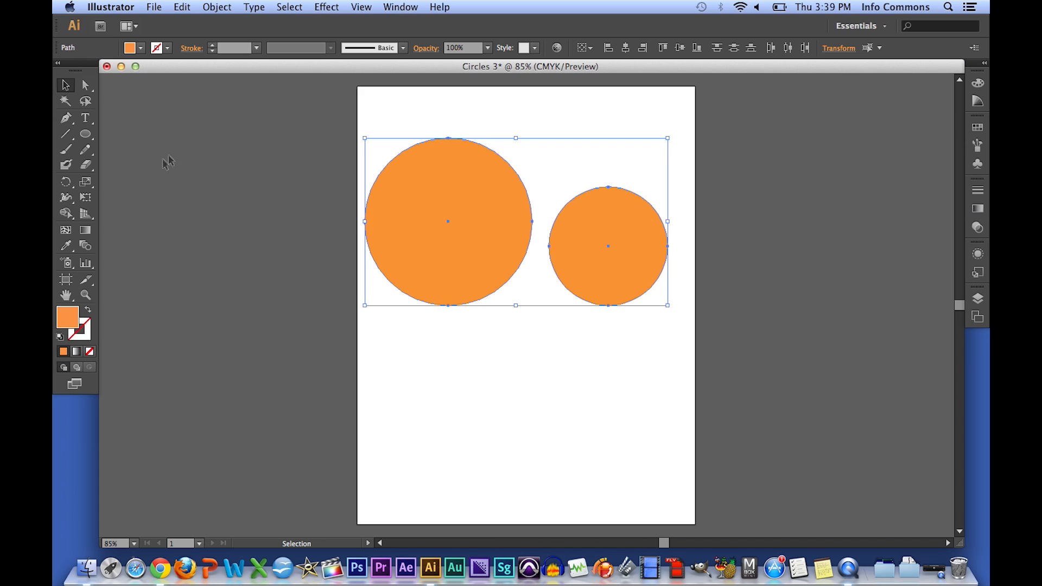
click(417, 110)
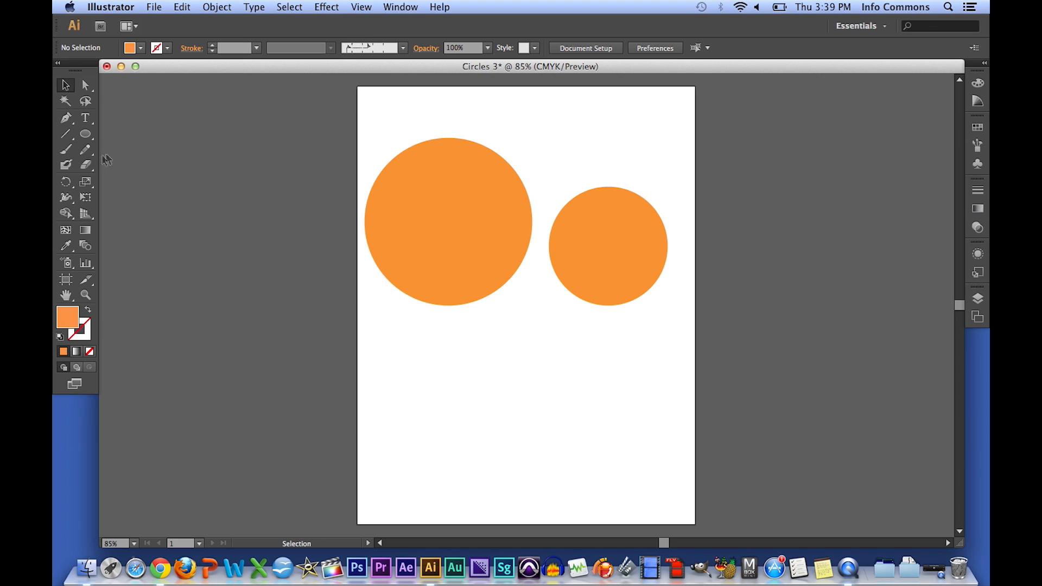
- Activate the Blob Brush tool, swap fill and stroke colours, and select both circles
click(66, 165)
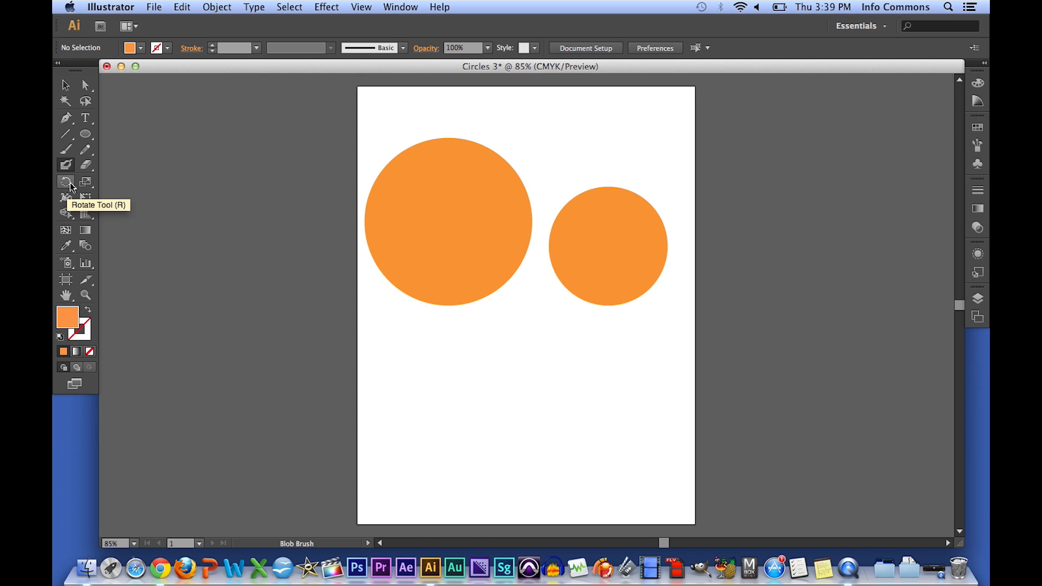
click(88, 310)
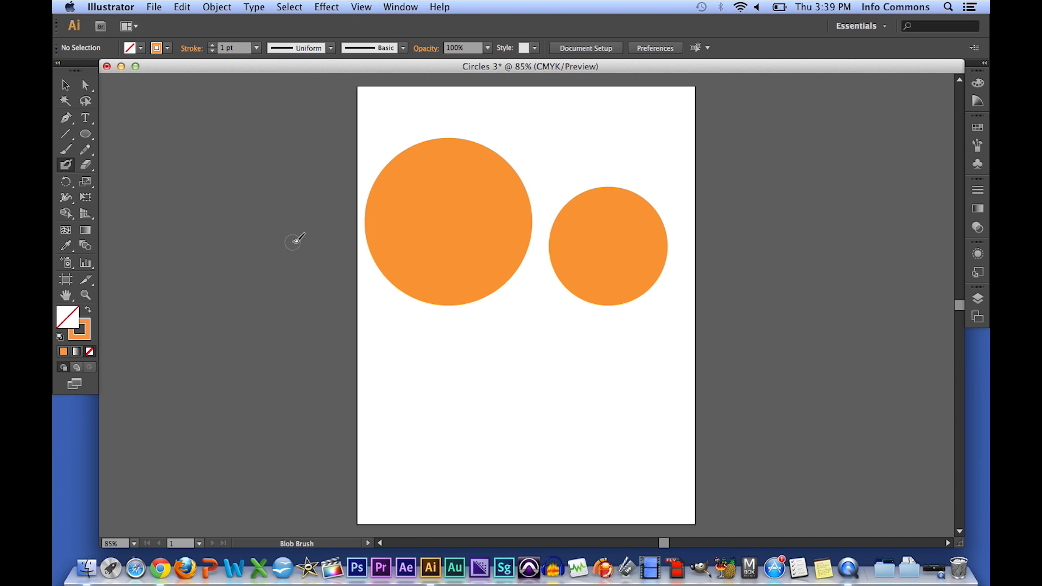
key(super)
super+click(452, 168)
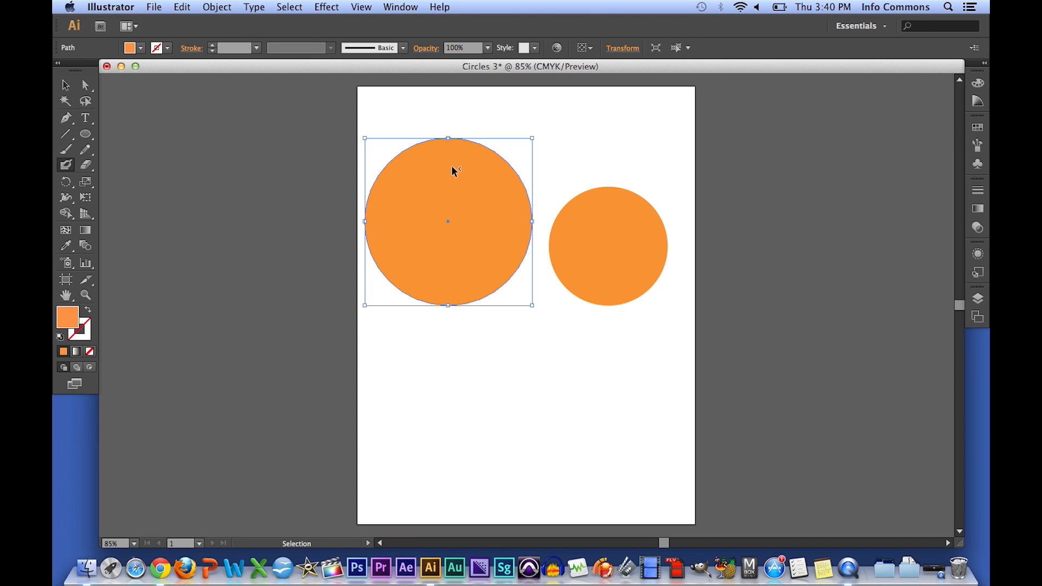
key(shift)
shift+super+click(583, 223)
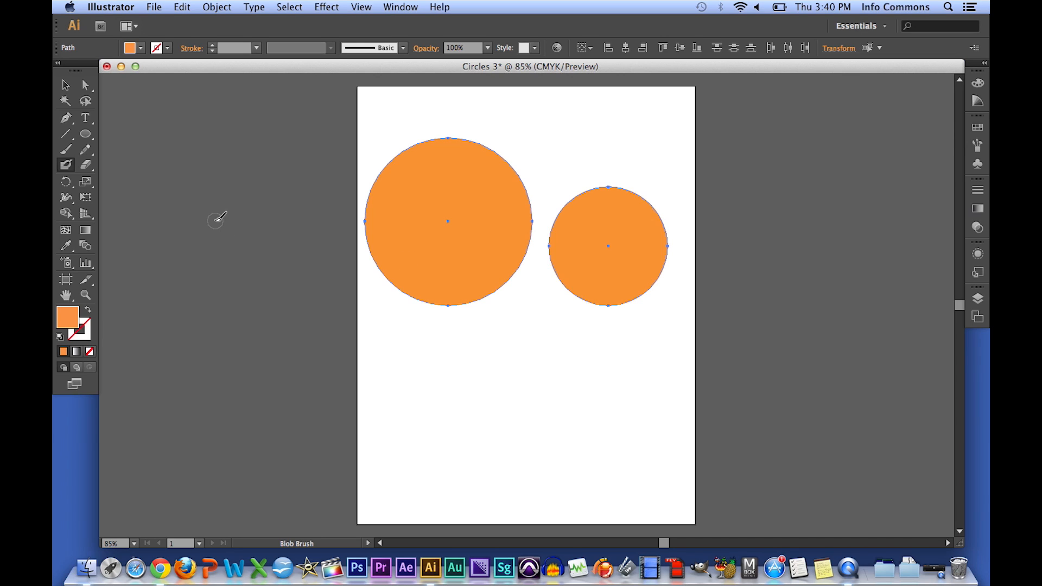
- Set the Blob Brush tool's Fidelity to 20 px in its options
double_click(66, 167)
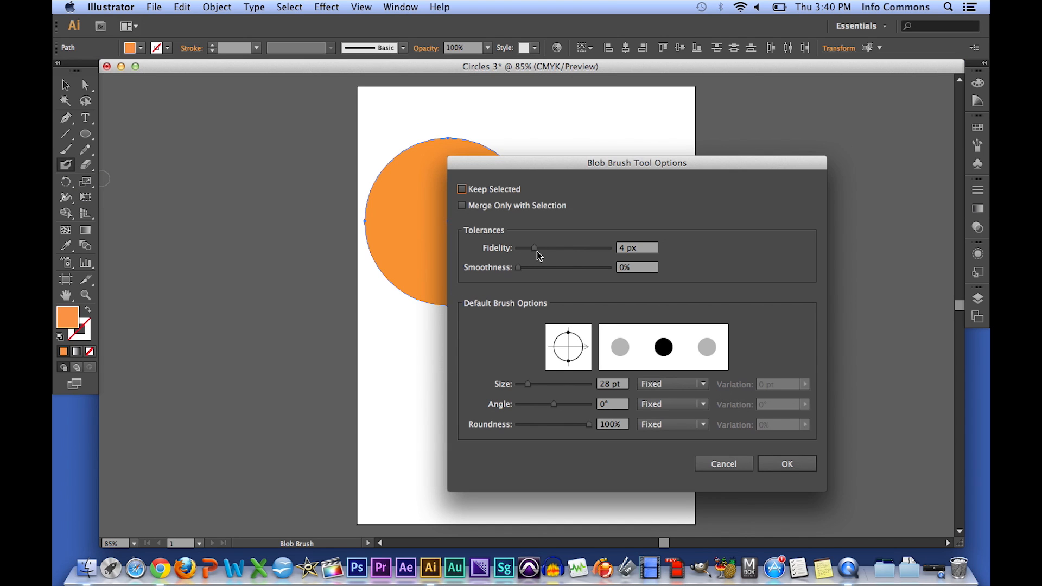
drag(535, 249, 617, 251)
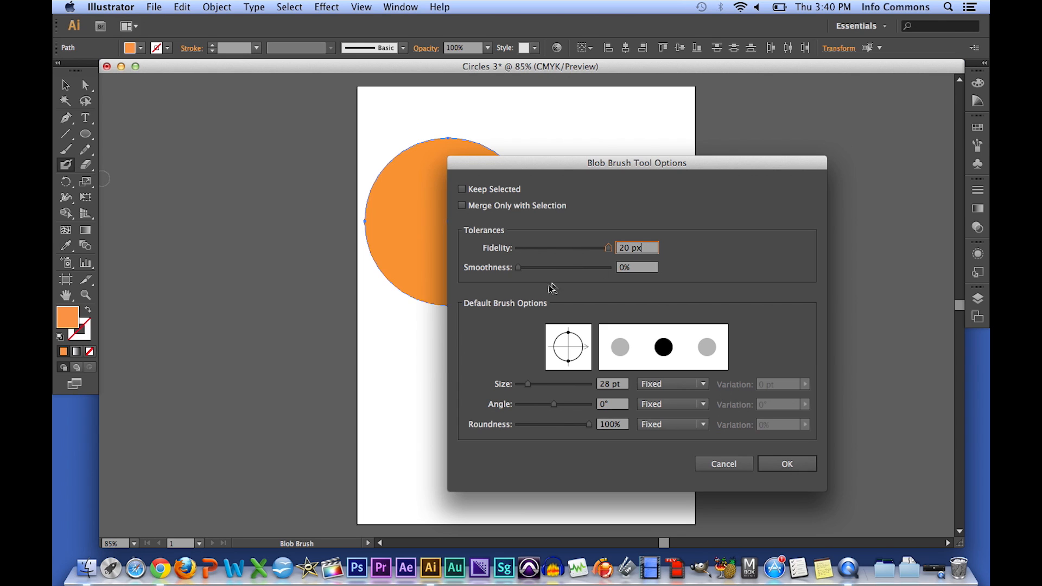
click(787, 464)
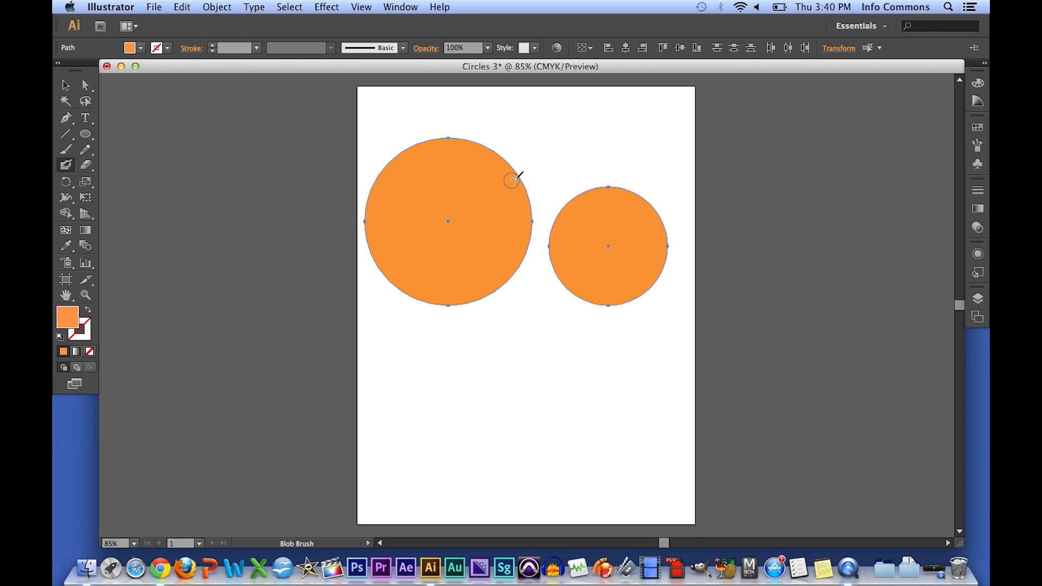
- Paint with the Blob Brush between the two circles to join them into one smooth shape
mouse_move(516, 178)
mouse_down()
mouse_move(535, 204)
mouse_move(568, 208)
mouse_up()
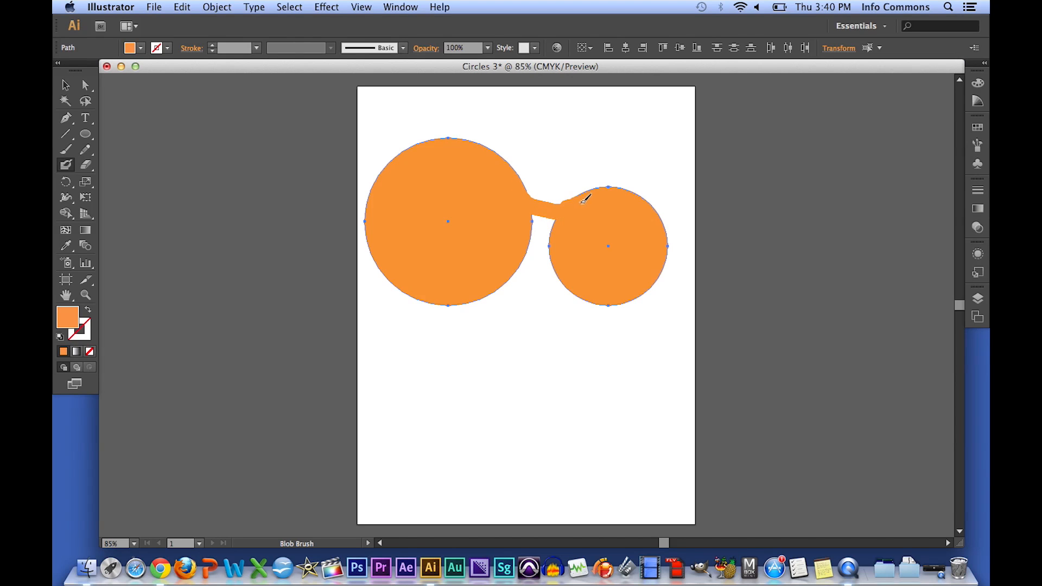
drag(588, 198, 585, 201)
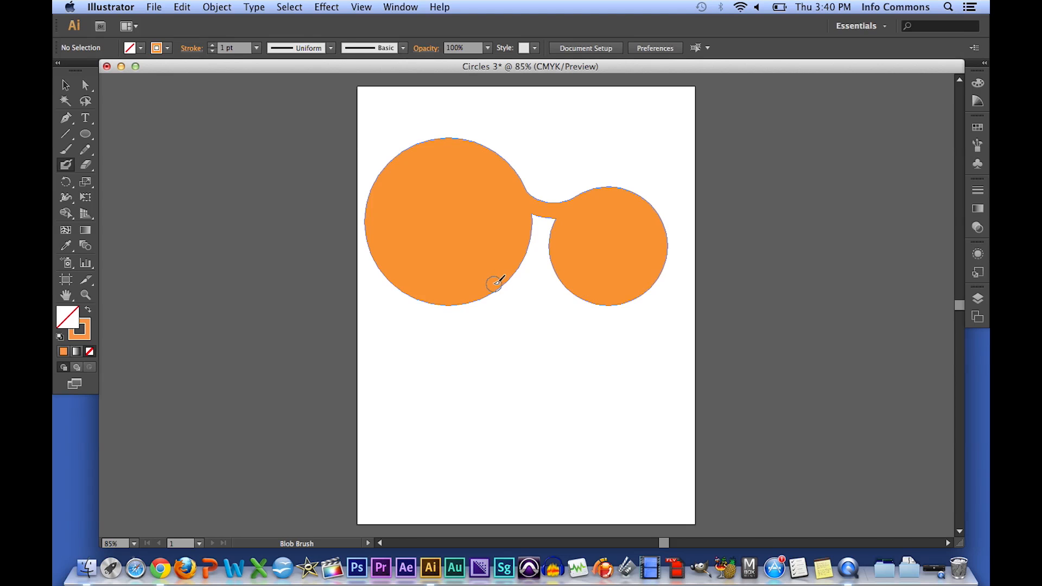
mouse_move(503, 277)
mouse_down()
mouse_move(531, 267)
mouse_move(589, 288)
mouse_up()
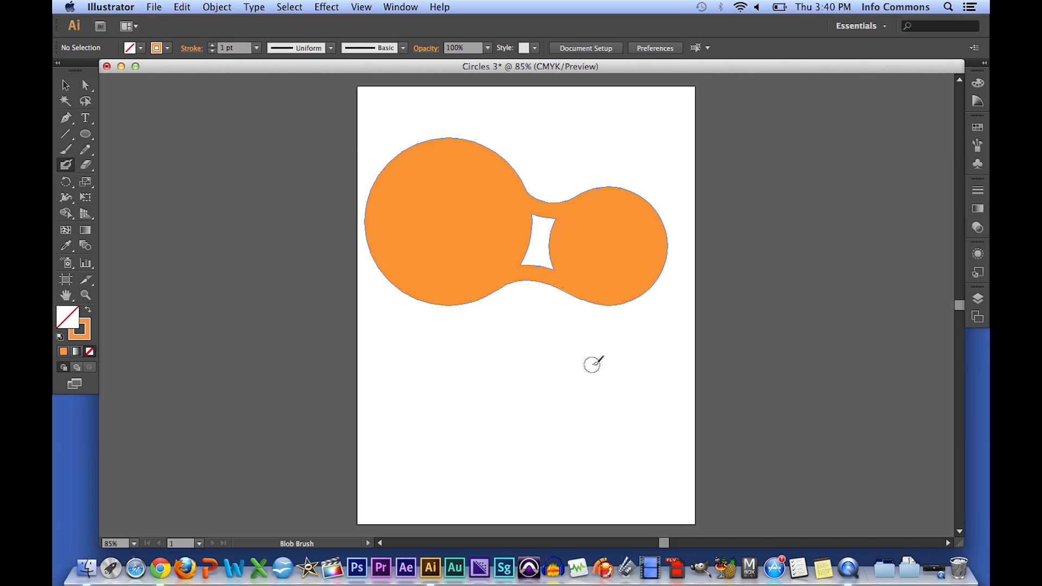
mouse_move(547, 204)
mouse_down()
mouse_move(537, 215)
mouse_move(555, 218)
mouse_move(531, 251)
mouse_move(547, 247)
mouse_move(558, 266)
mouse_up()
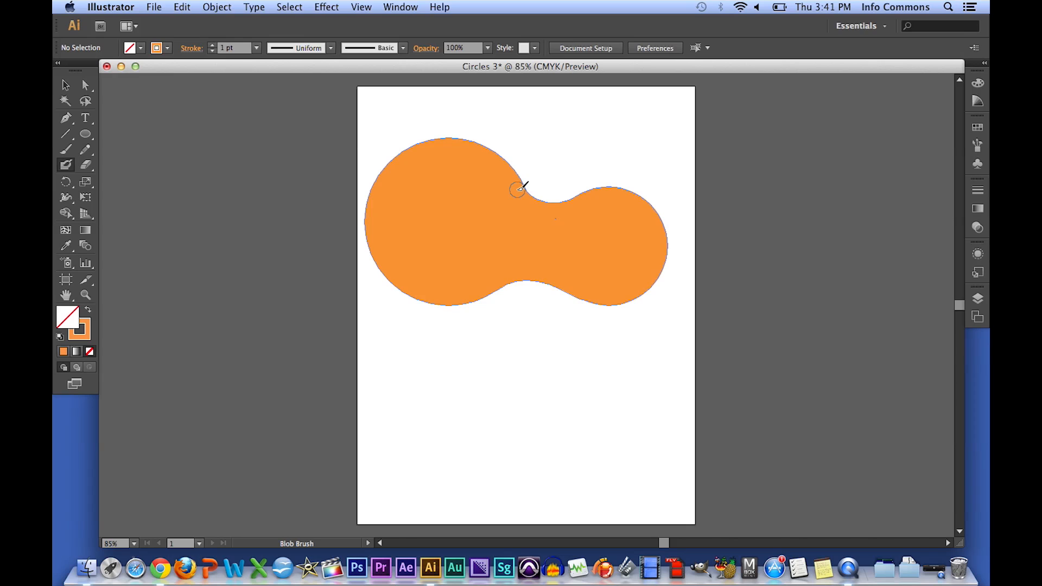
drag(520, 188, 583, 201)
- Select the merged blob with the Direct Selection tool and adjust the handle of the upper neck anchor
click(65, 85)
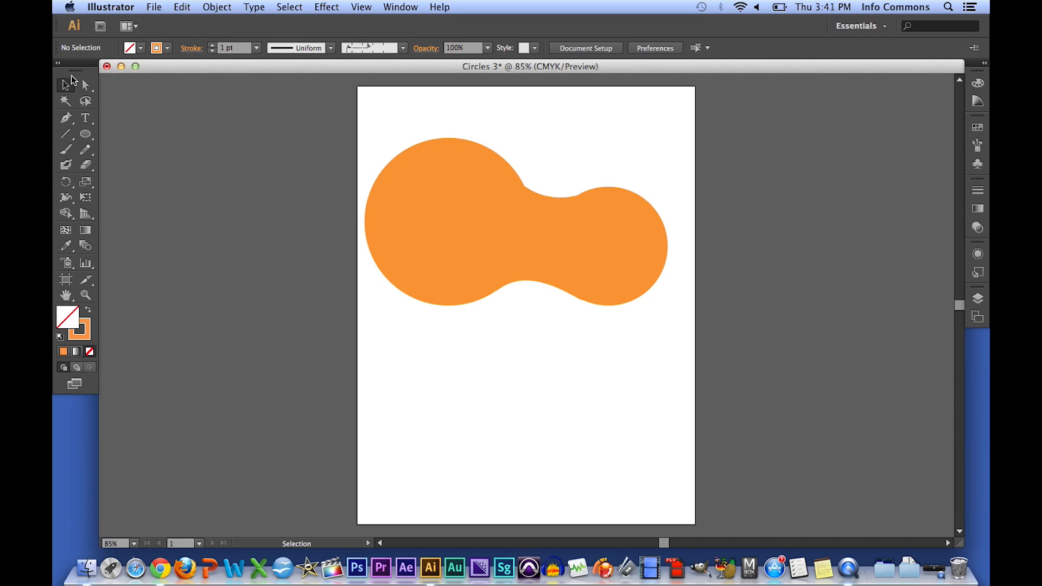
click(83, 87)
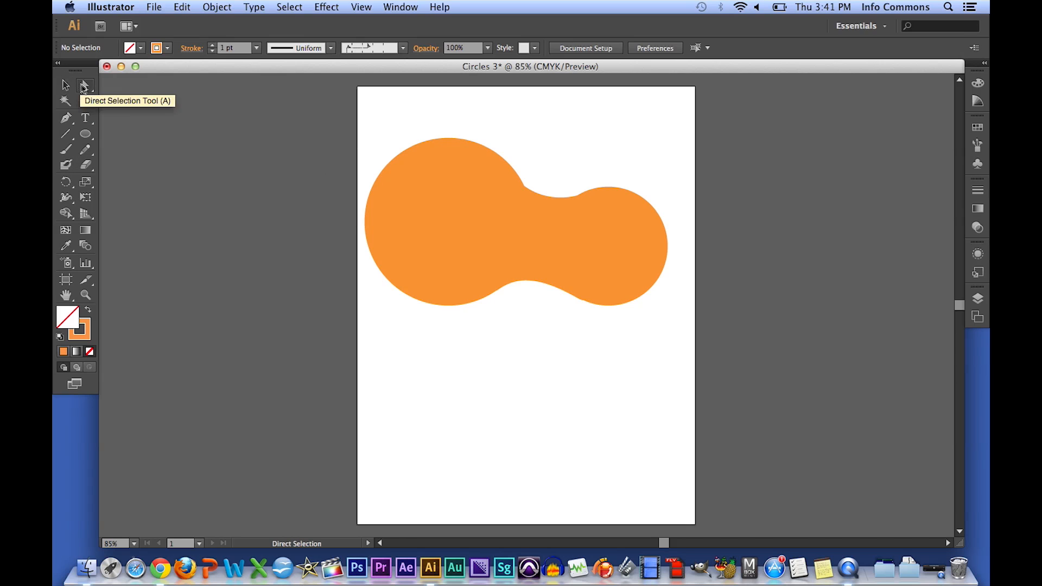
click(402, 188)
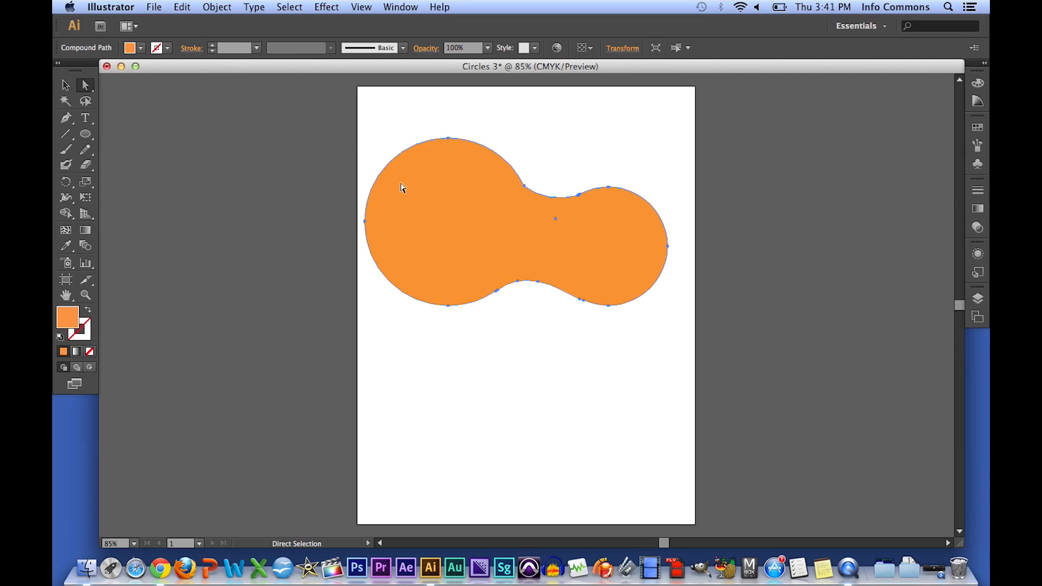
click(524, 187)
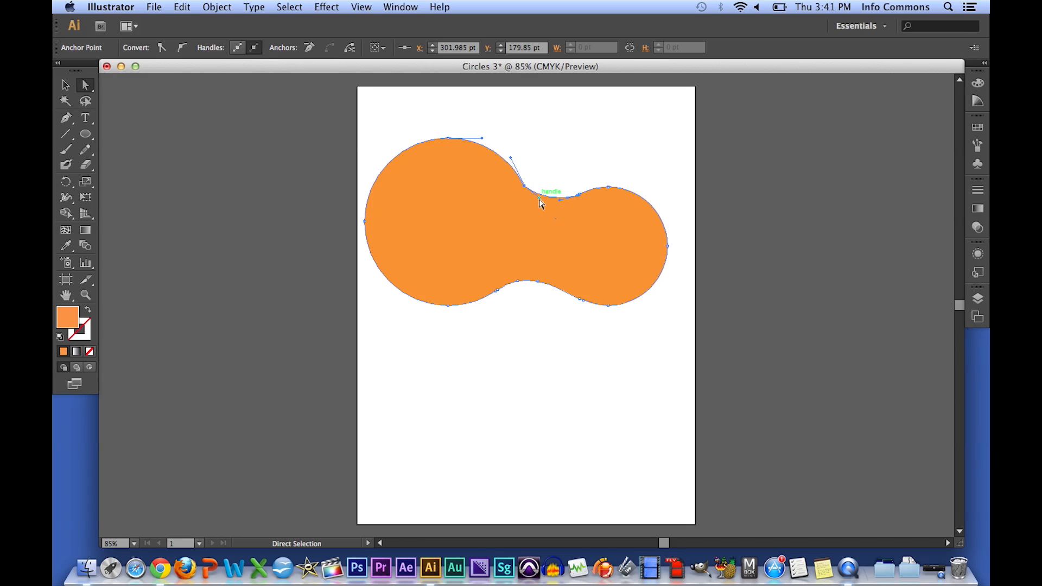
drag(540, 200, 536, 198)
drag(529, 196, 529, 196)
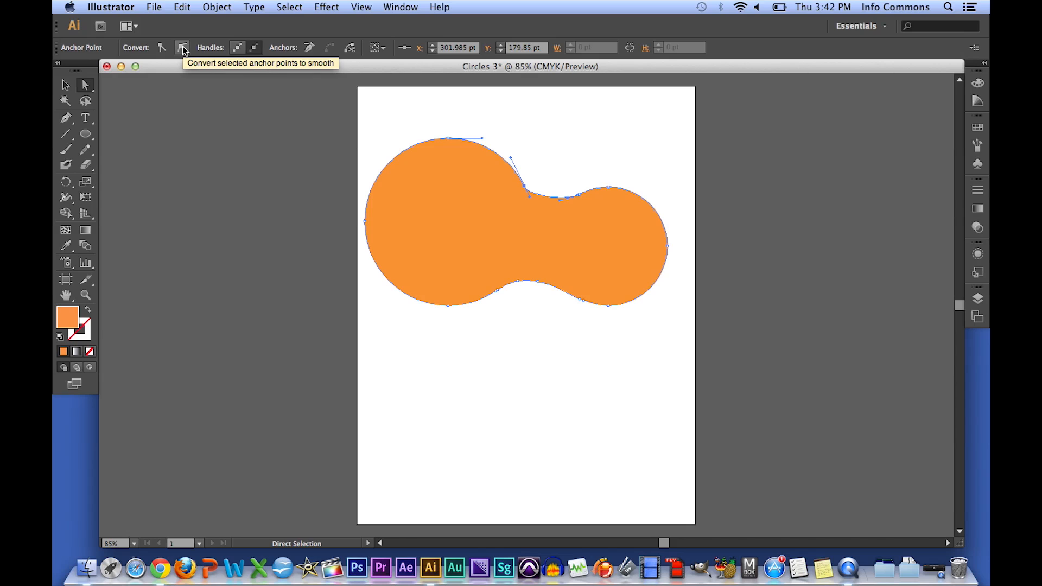
- Select the neighbouring upper neck anchors and drag a handle to smooth the top curve between the circles, then deselect
click(579, 195)
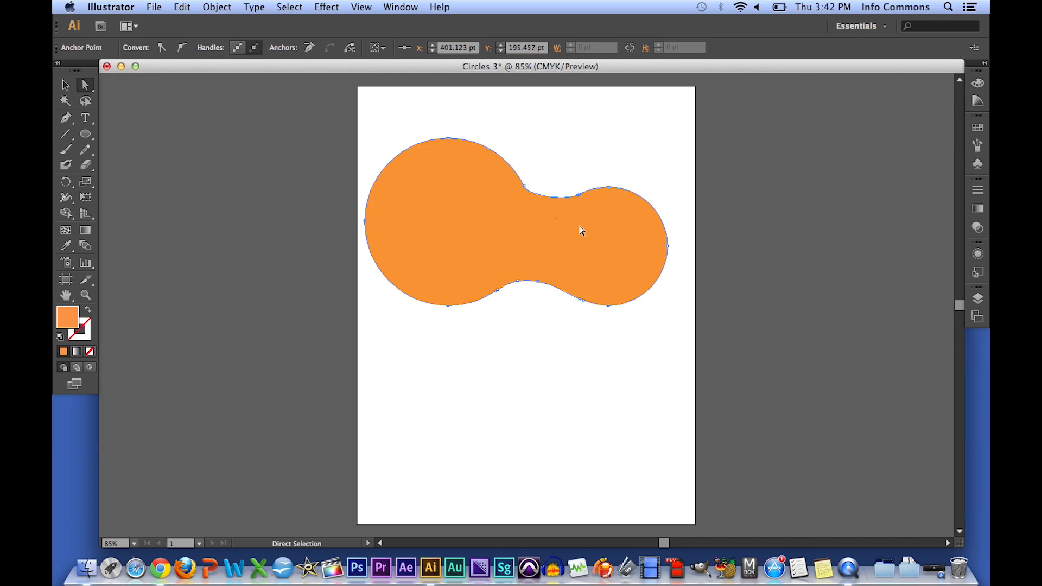
click(578, 197)
click(580, 196)
click(524, 187)
drag(529, 197, 533, 204)
click(561, 169)
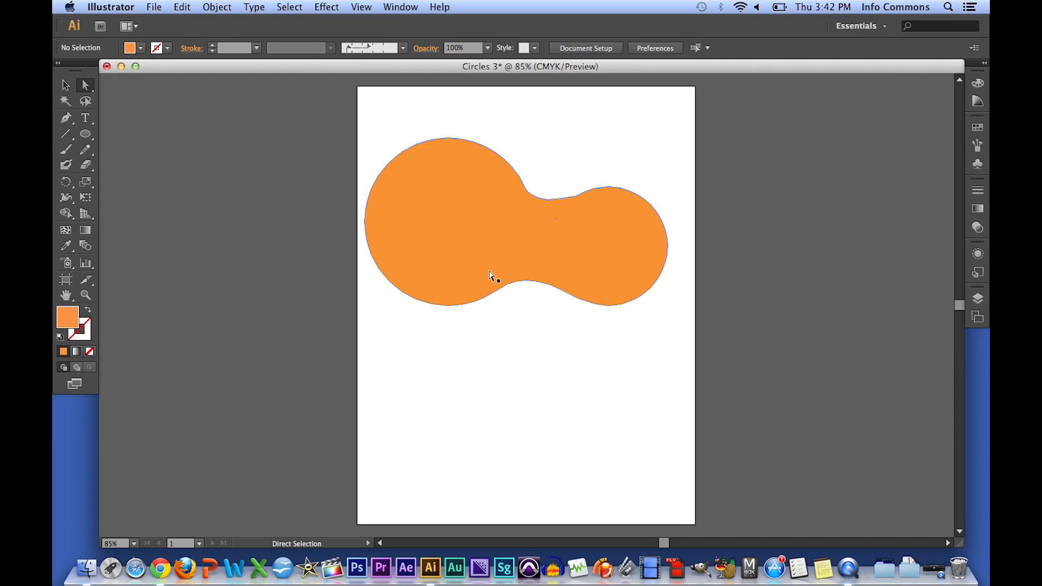
- Select the lower neck anchors and apply Simplify with 50% curve precision to smooth the path
drag(492, 277, 500, 284)
key(super+z)
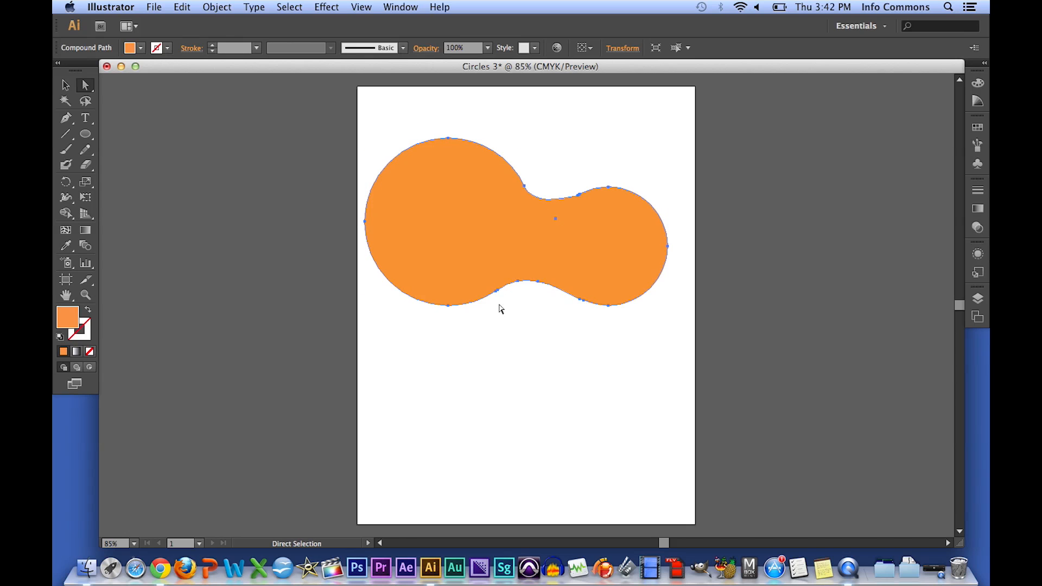
drag(490, 300, 581, 285)
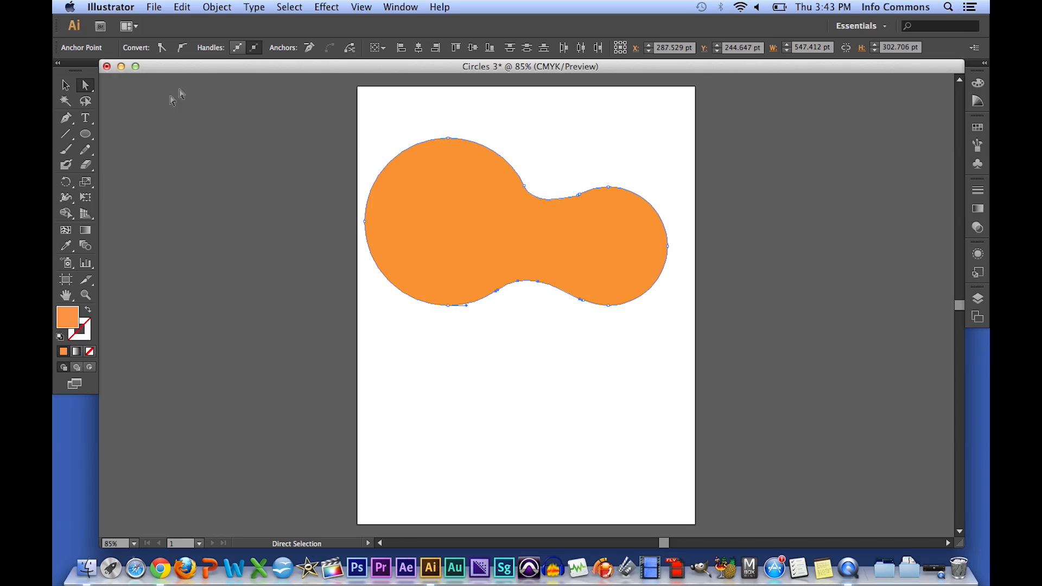
click(217, 7)
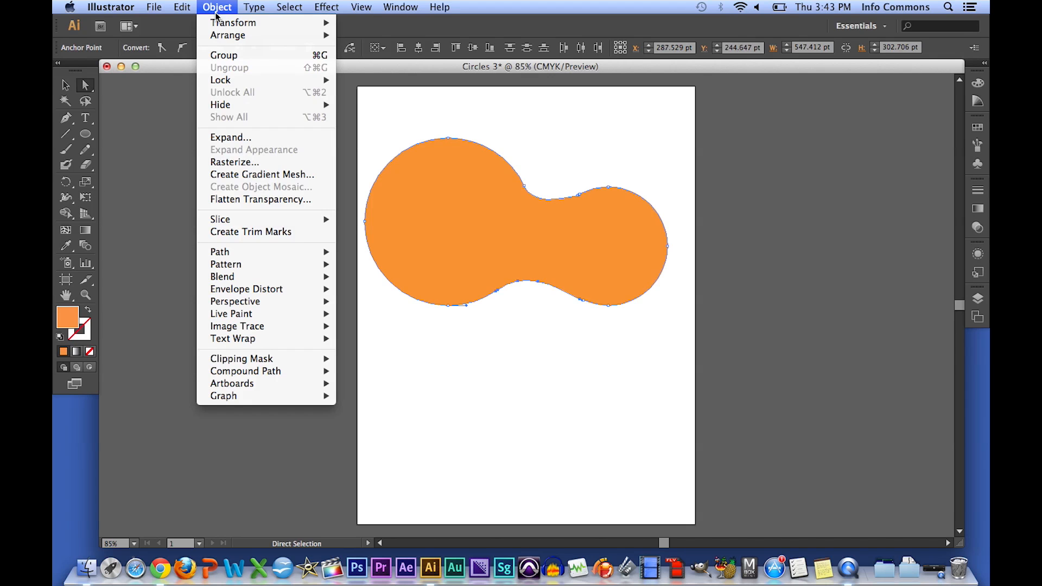
mouse_move(215, 259)
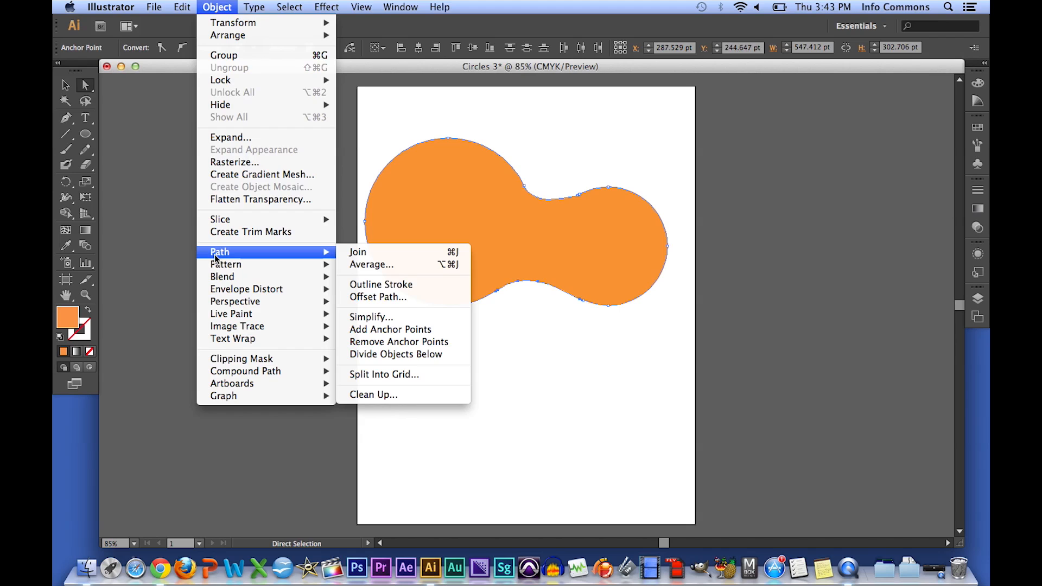
click(368, 318)
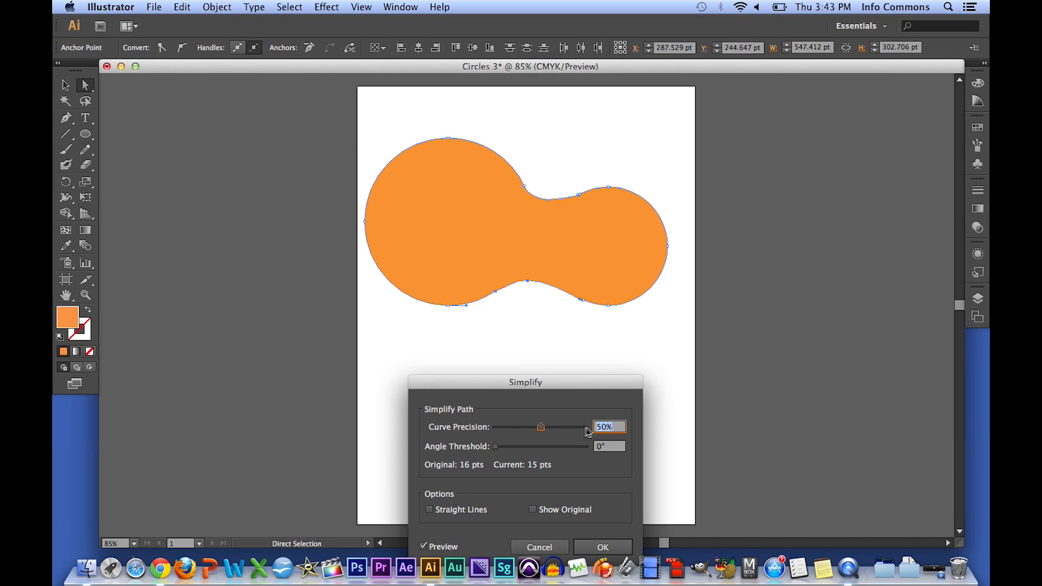
click(600, 528)
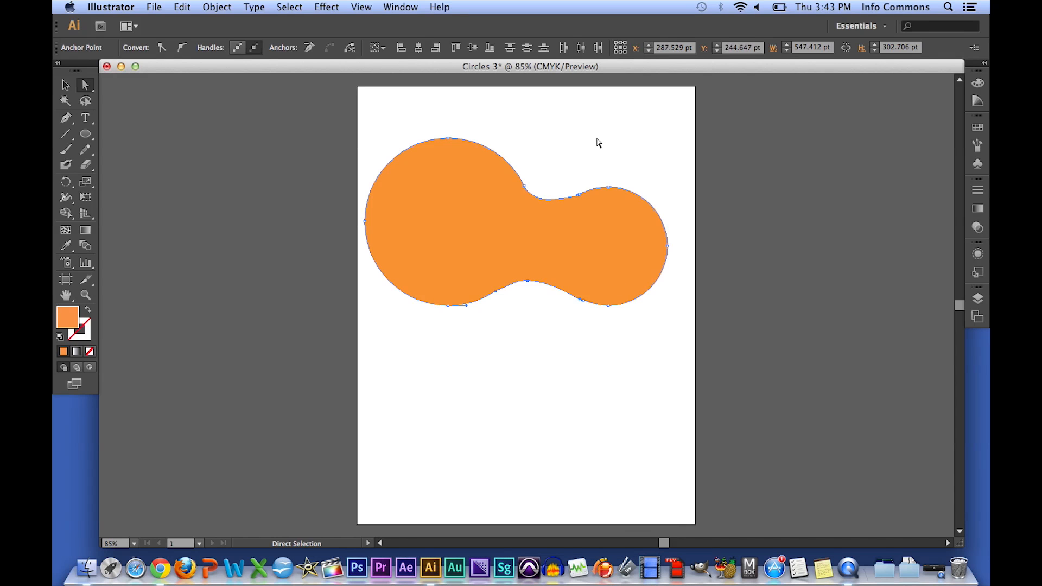
- Select the whole blob with the Selection tool and send it to the back behind the original circles
click(597, 143)
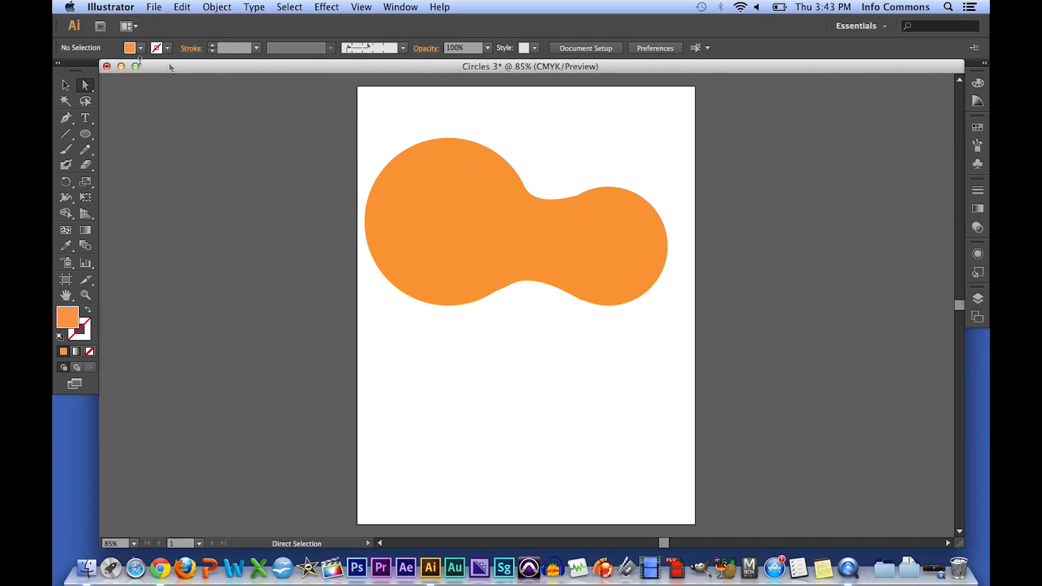
click(65, 84)
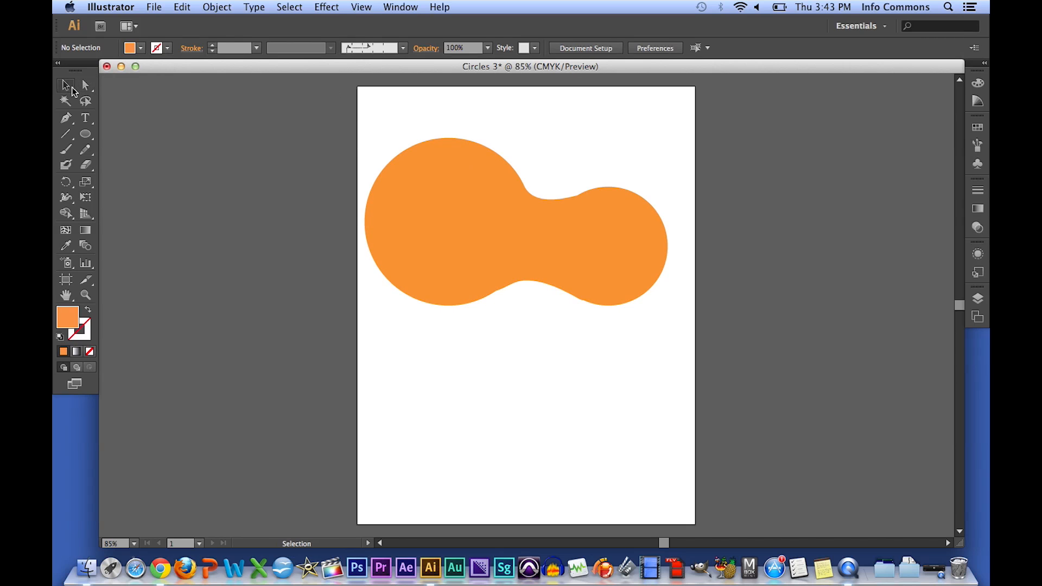
click(426, 162)
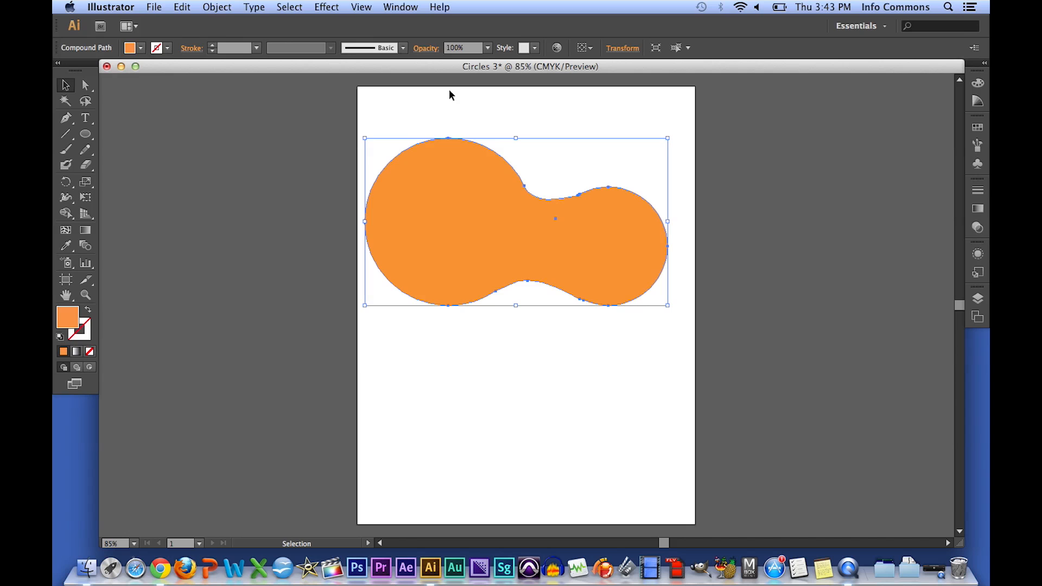
click(229, 8)
mouse_move(230, 34)
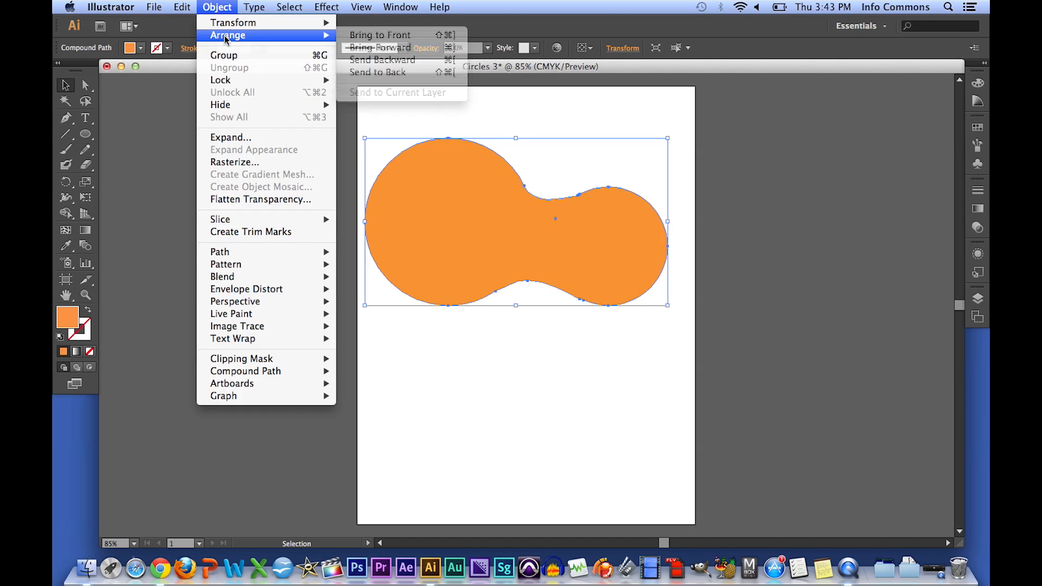
click(377, 74)
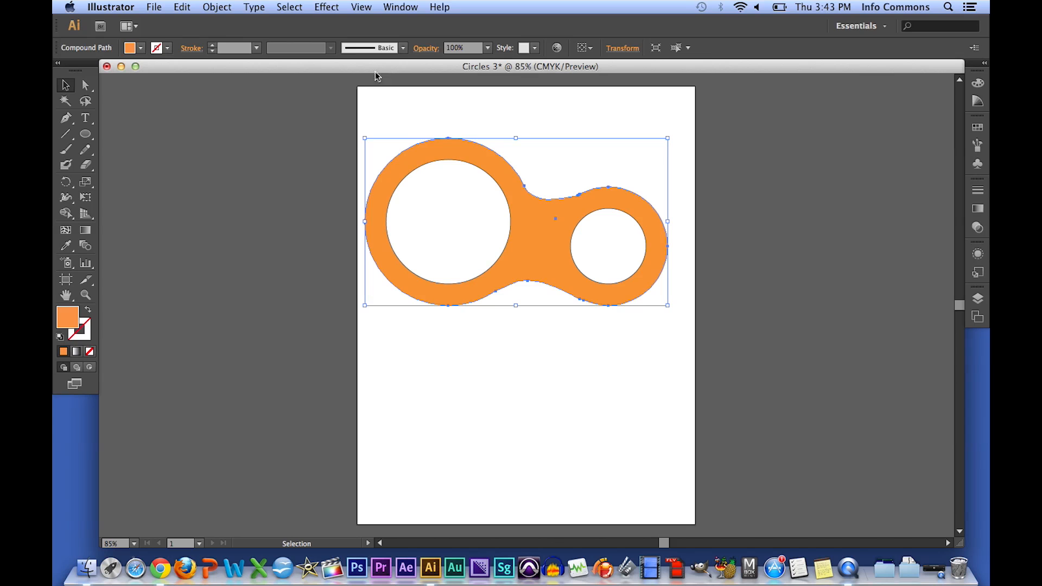
- Fill both inner circles with CMYK Magenta and deselect
click(489, 219)
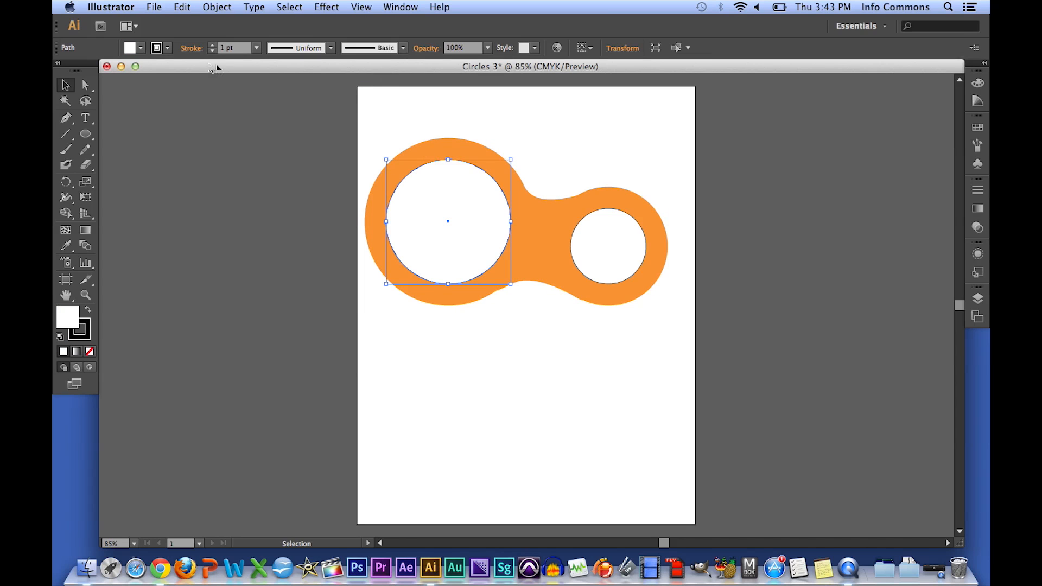
click(142, 48)
click(144, 73)
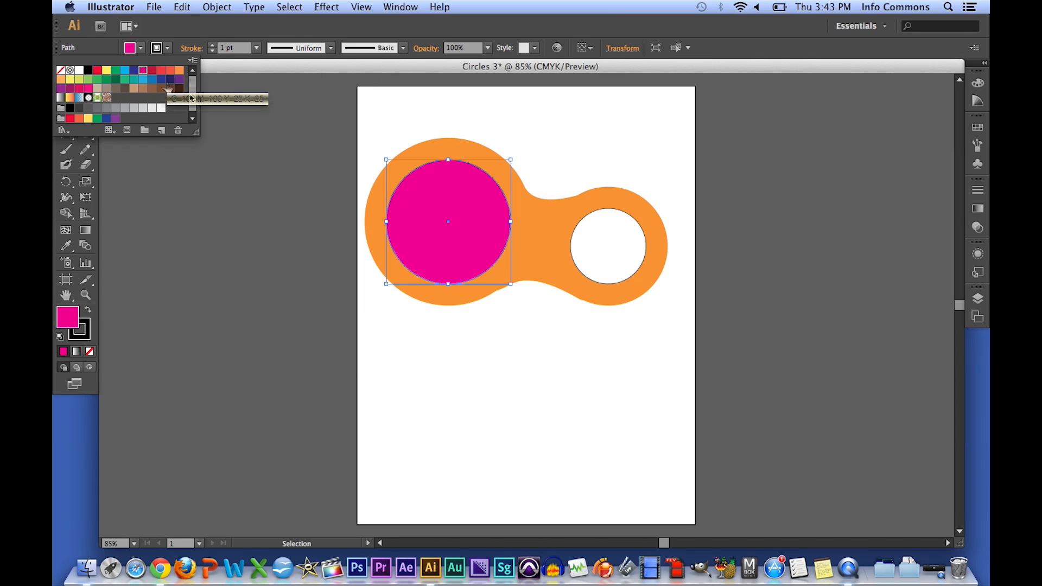
click(633, 249)
click(629, 250)
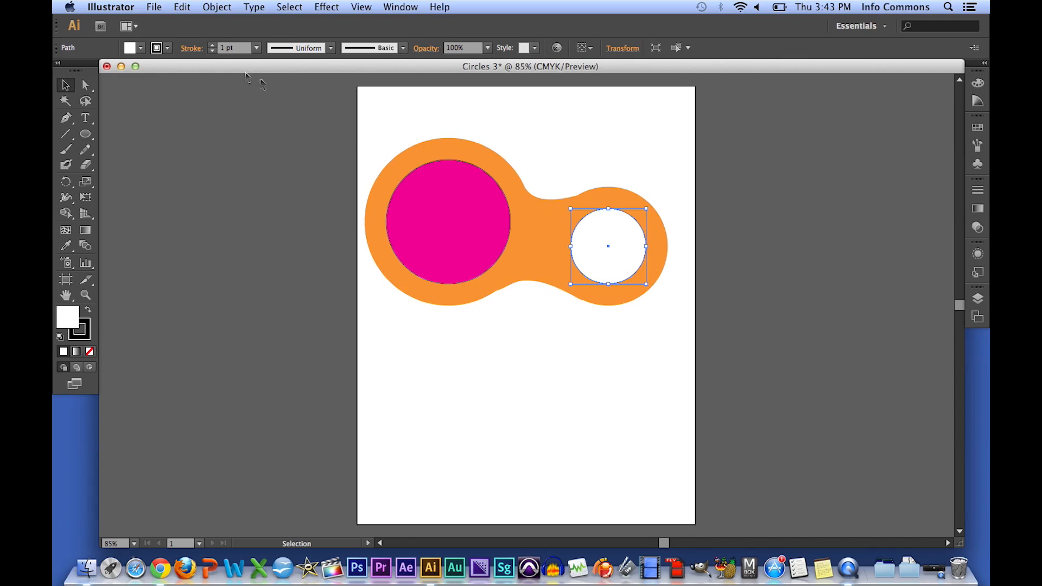
click(141, 48)
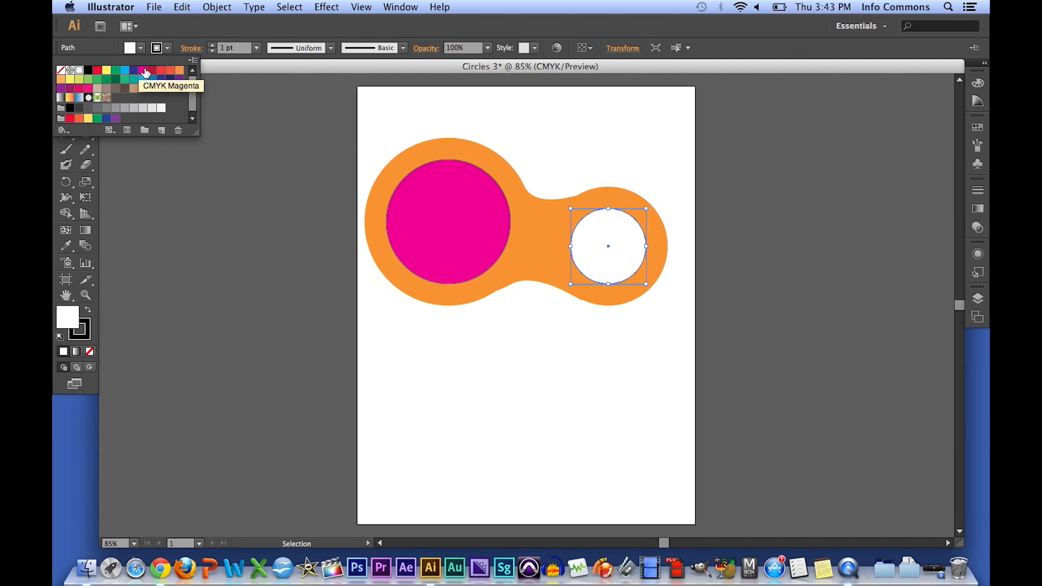
click(144, 70)
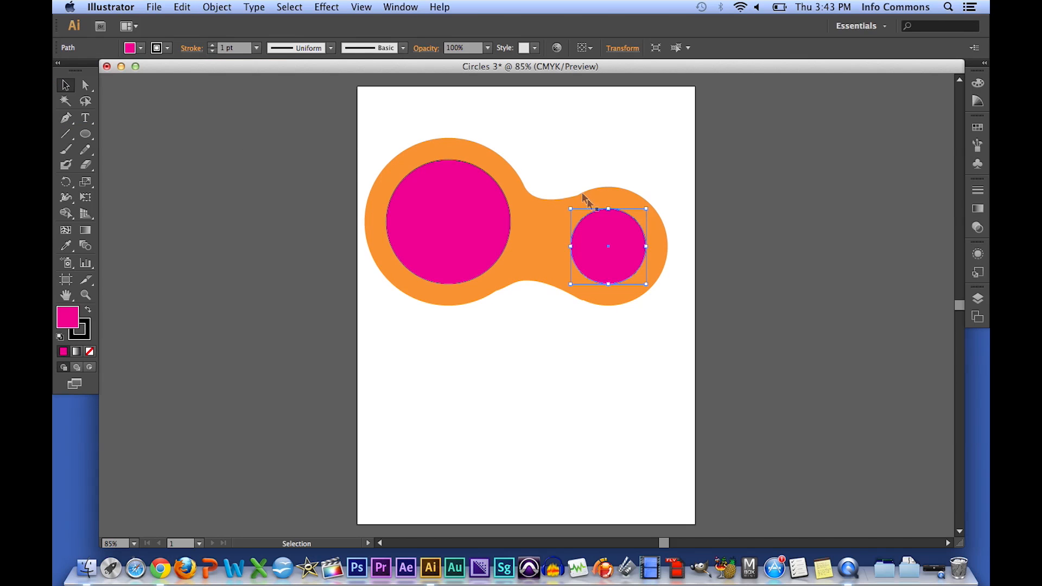
click(666, 188)
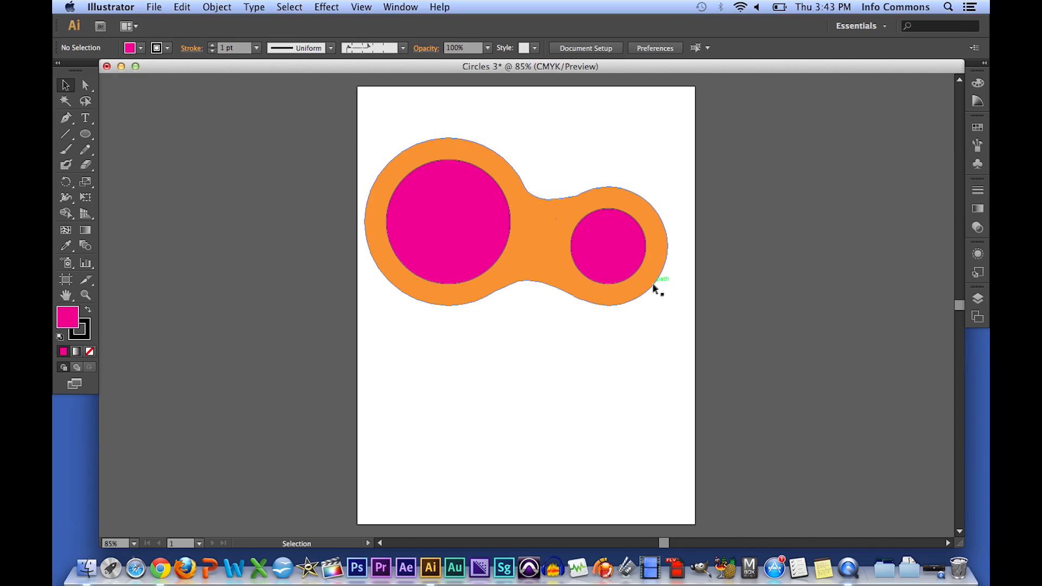